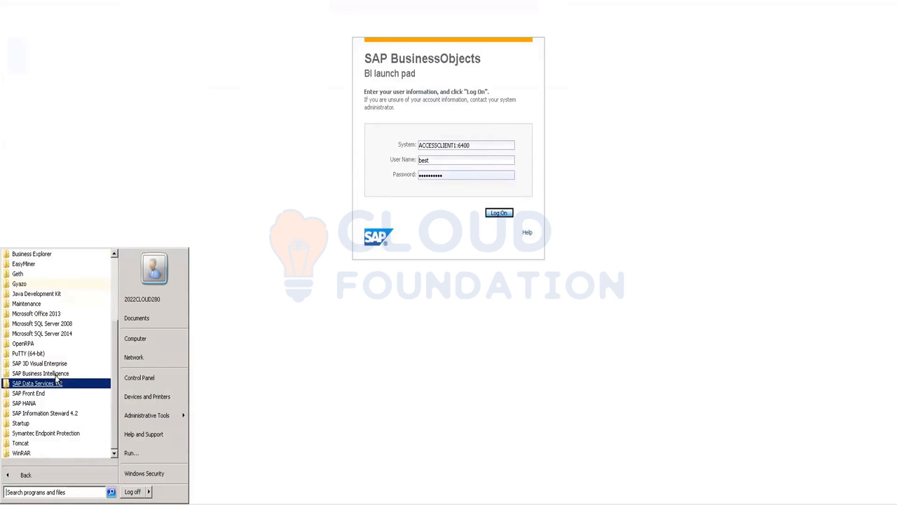
Launch the SAP BusinessObjects BI Platform Java launch pad and log on with the prefilled credentials.
click(39, 376)
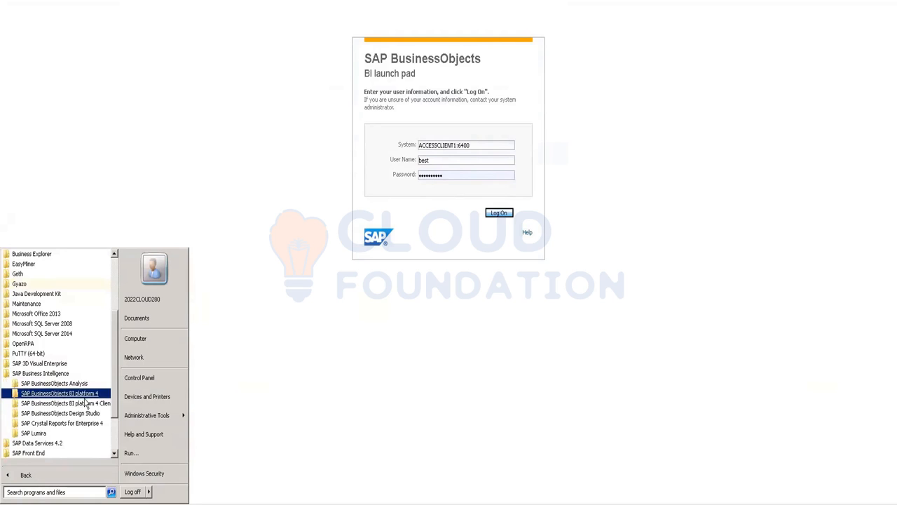
click(64, 394)
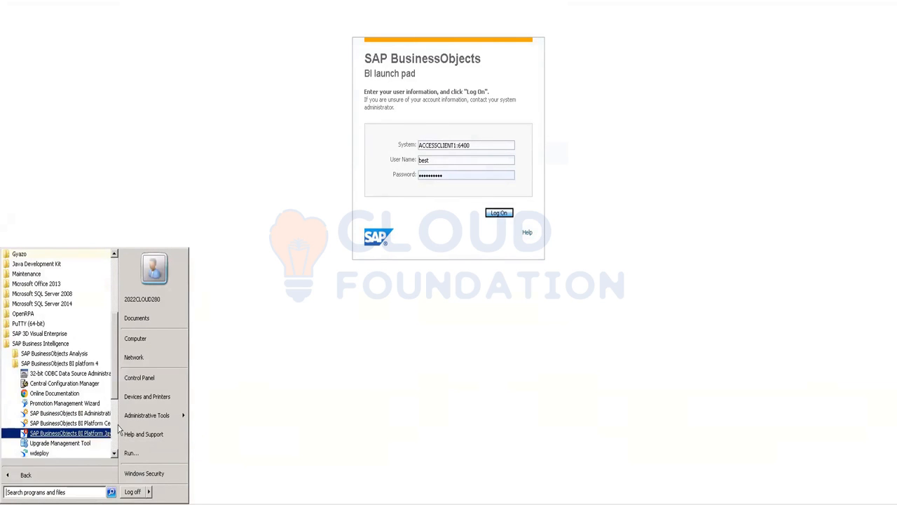
click(78, 434)
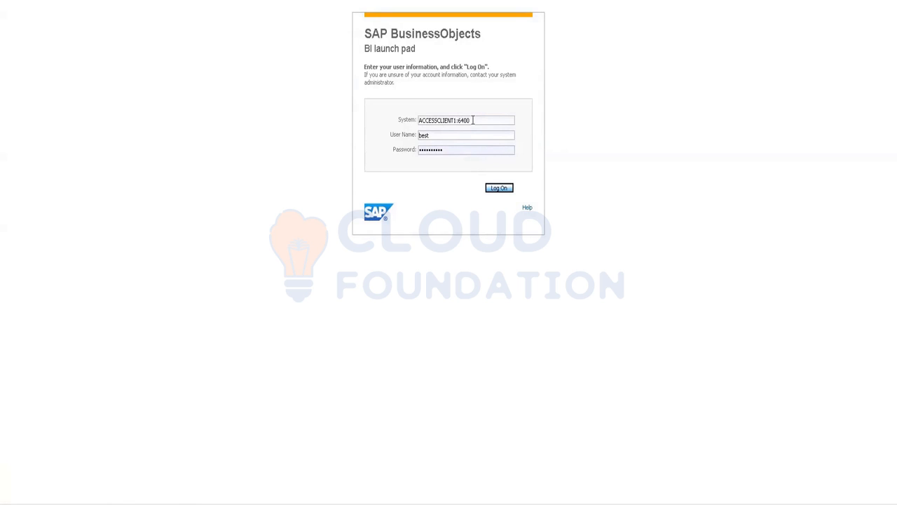
click(502, 188)
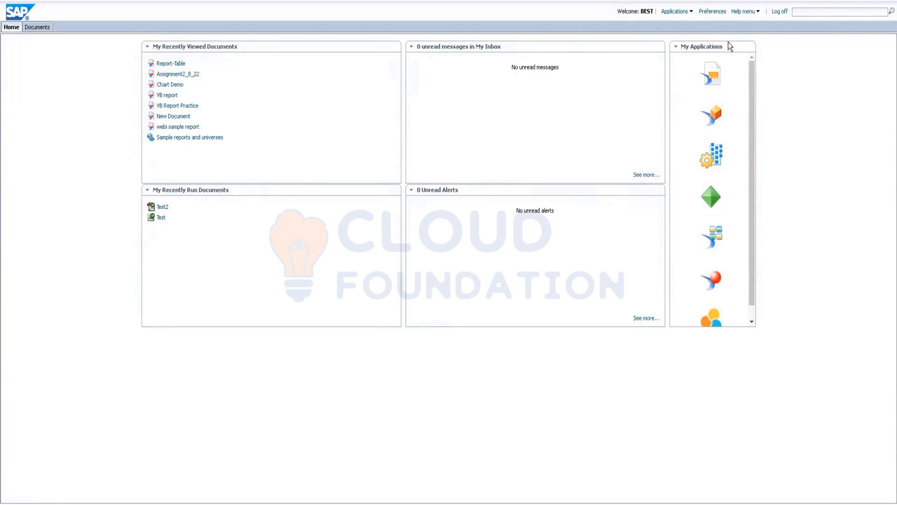
Examine the home page's application shortcuts, the documents list and the new-item options for the personal subfolder under My Favorites.
scroll(737, 216, down, 1)
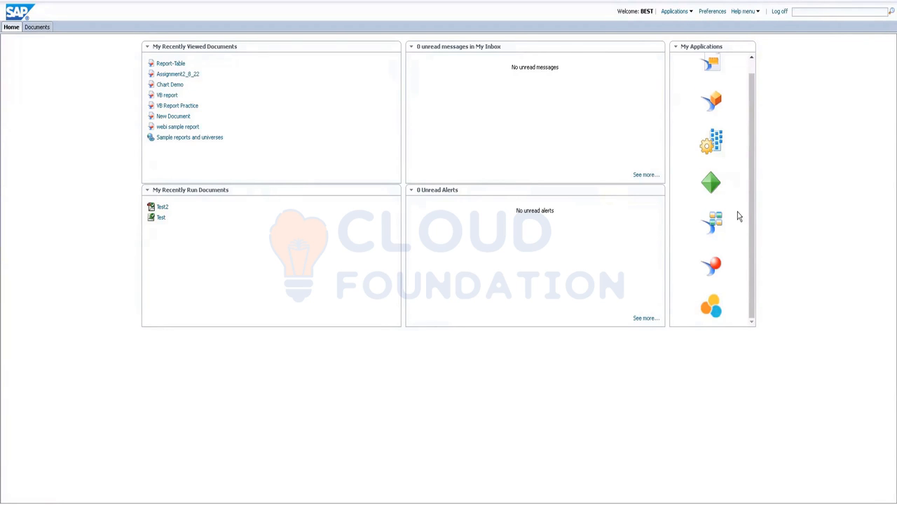
scroll(737, 216, up, 1)
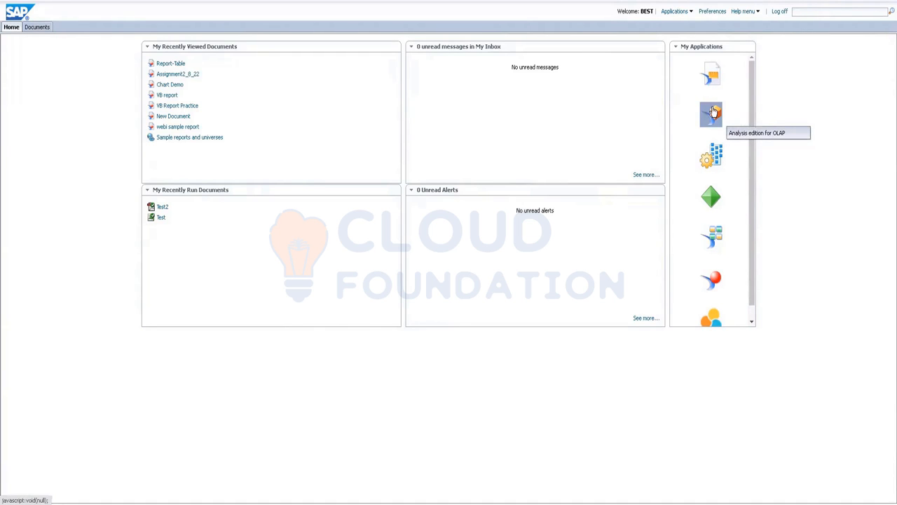
scroll(713, 165, down, 1)
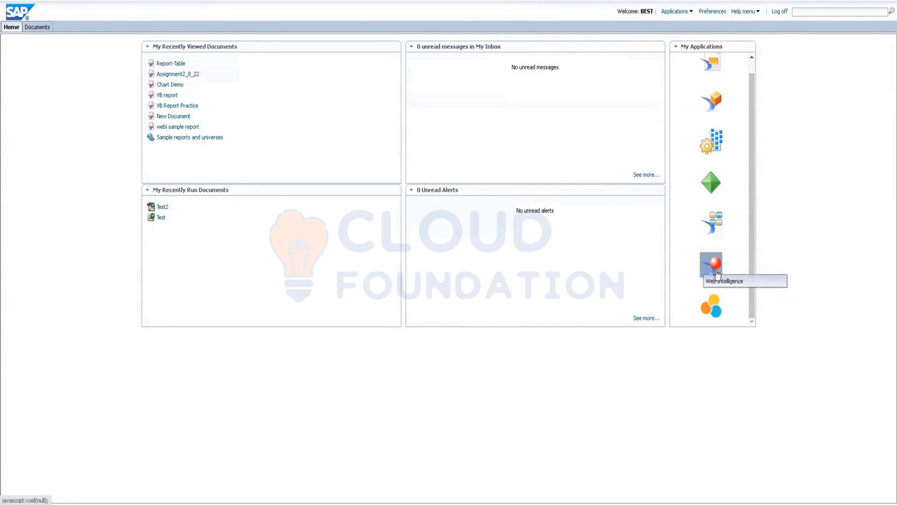
click(34, 28)
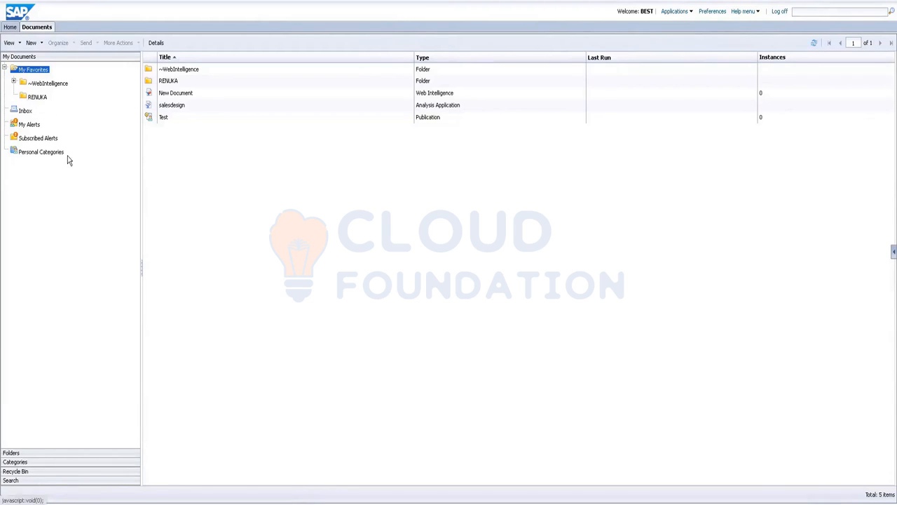
right_click(28, 192)
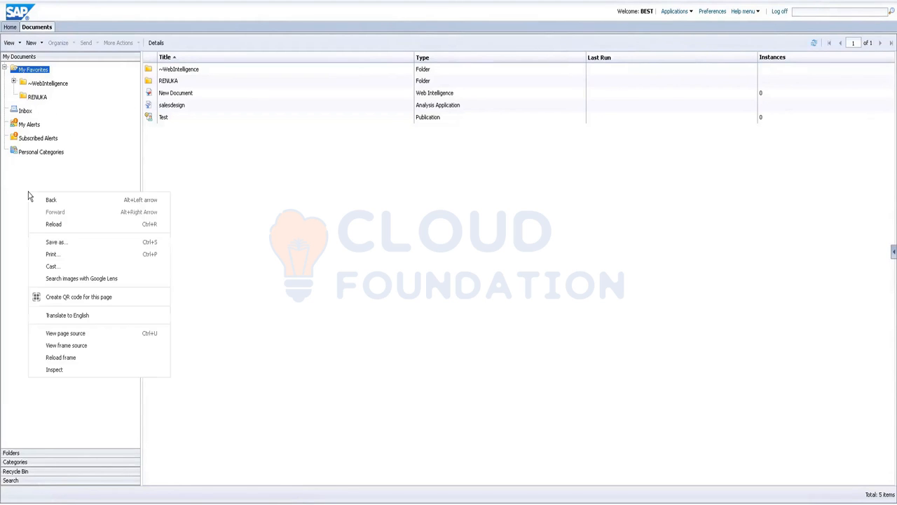
click(39, 98)
right_click(42, 104)
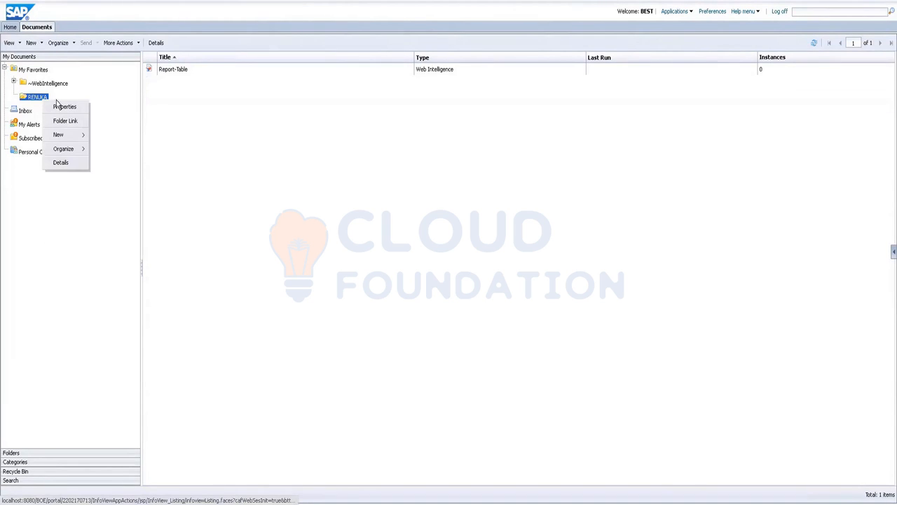
mouse_move(64, 137)
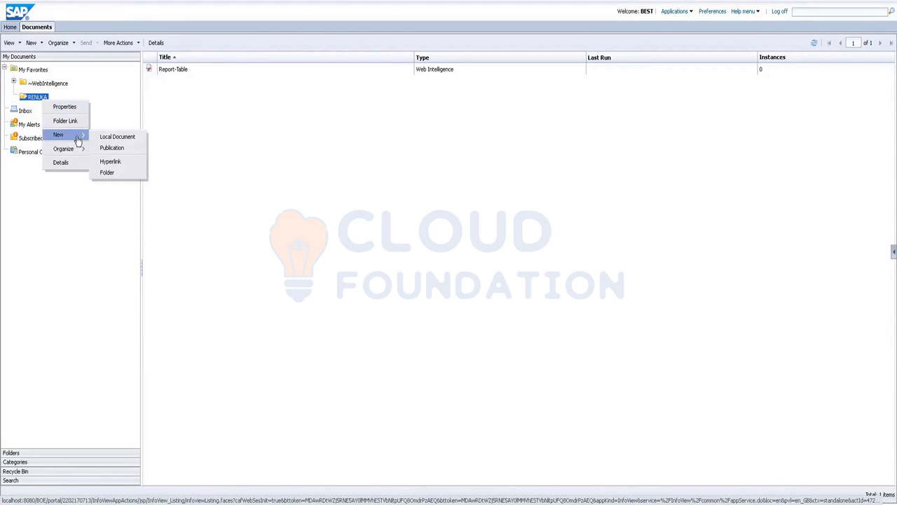
click(70, 211)
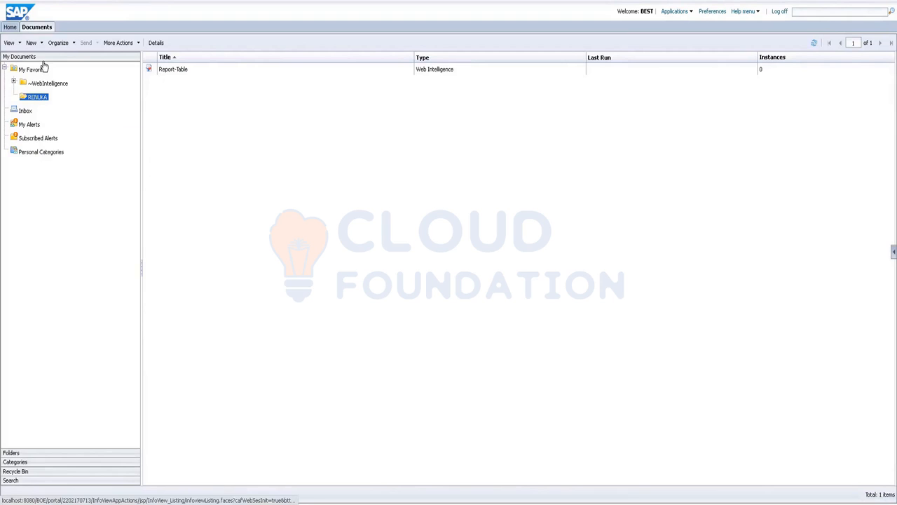
click(31, 42)
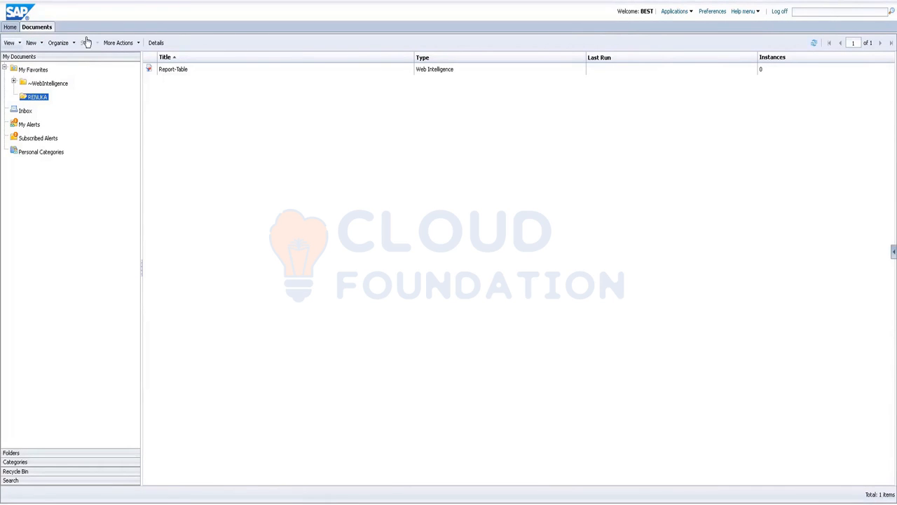
Open the Web Intelligence application and review the data sources offered for a new document.
click(677, 12)
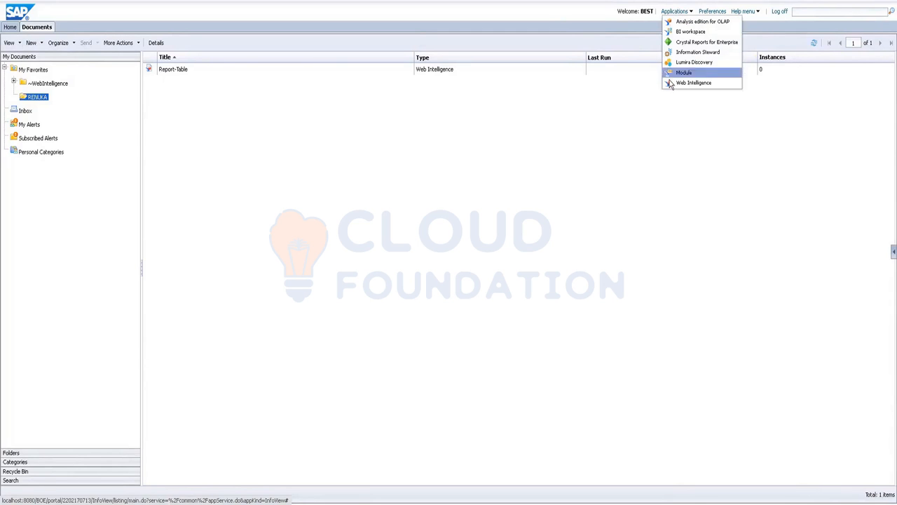
click(693, 83)
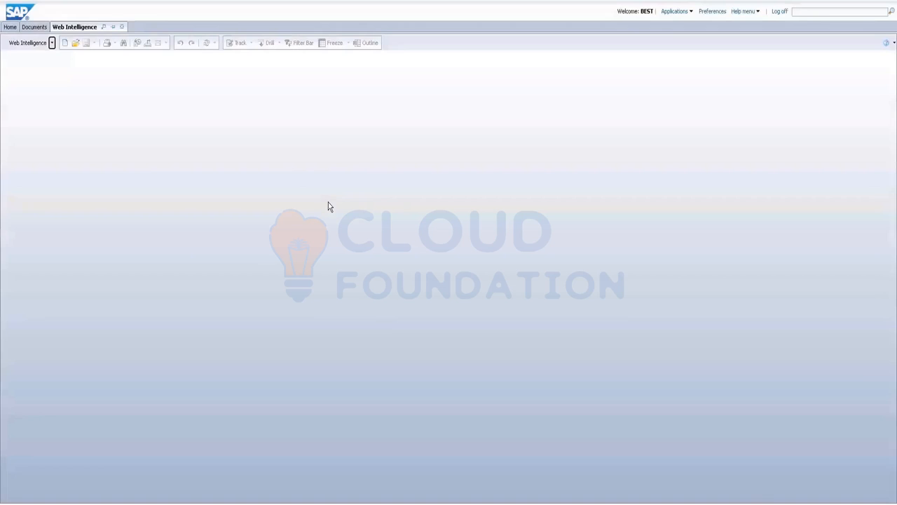
click(65, 43)
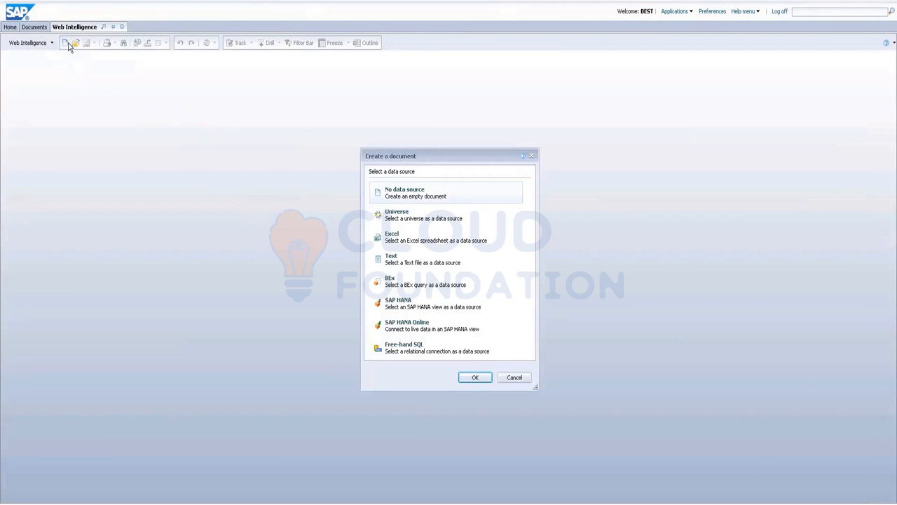
click(517, 377)
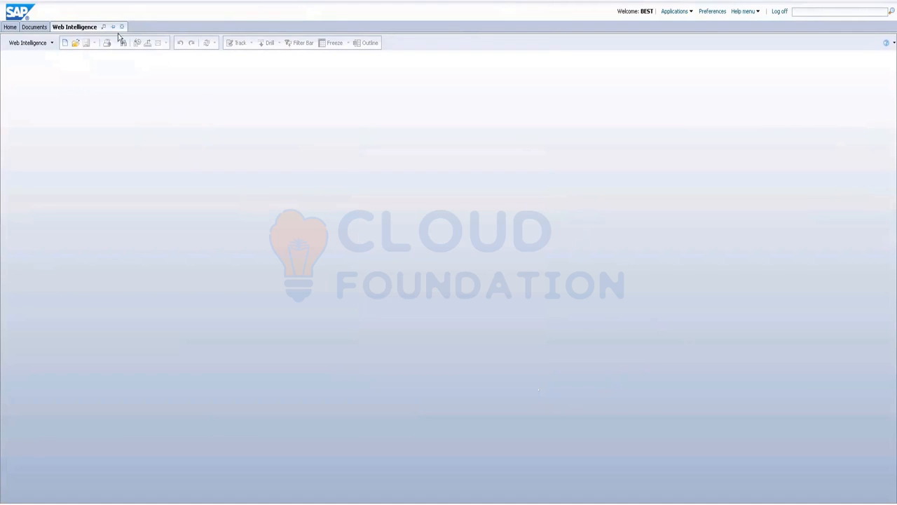
Create a new Web Intelligence document with a universe as its data source.
click(64, 44)
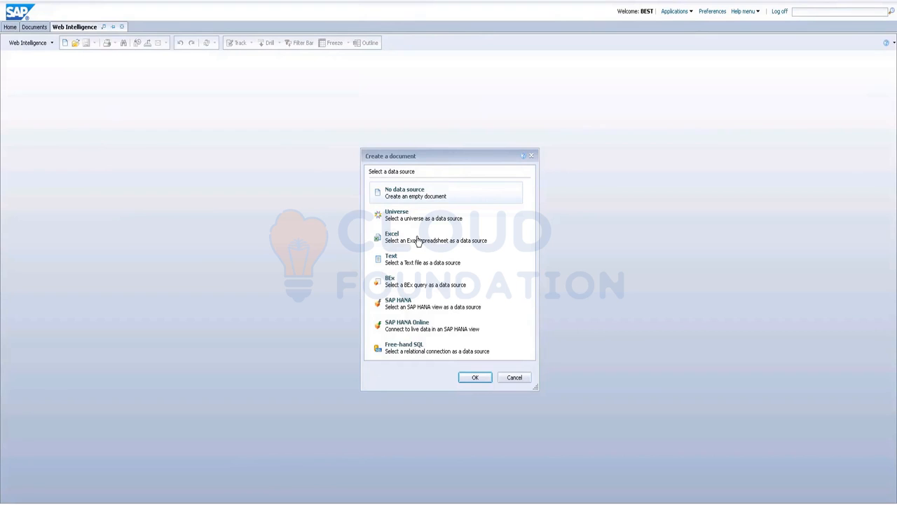
click(404, 265)
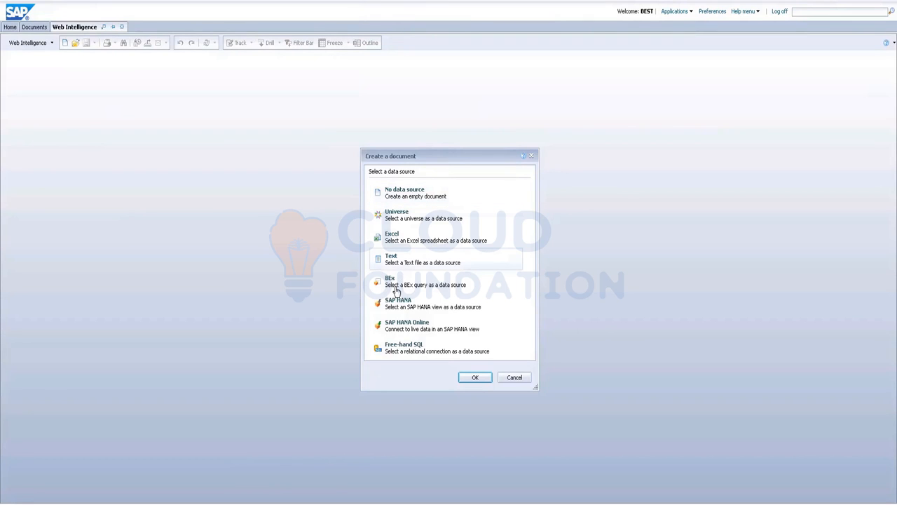
click(396, 290)
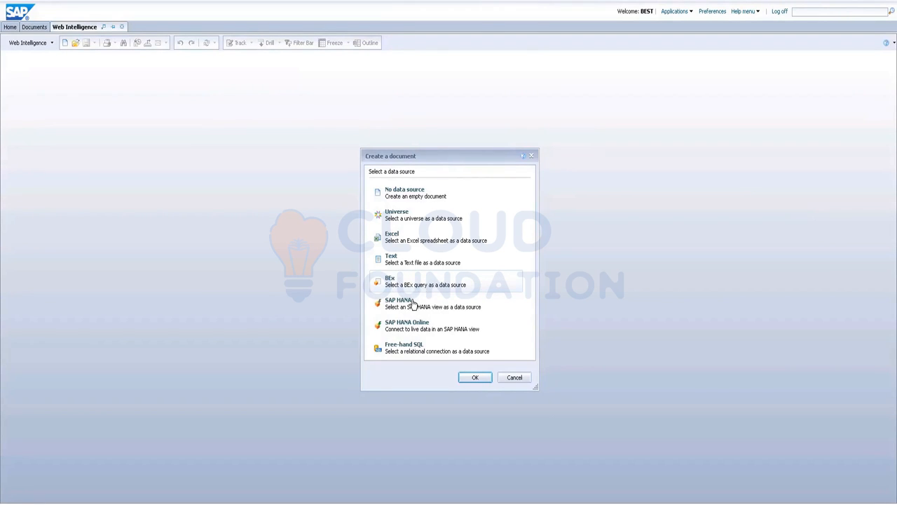
click(413, 309)
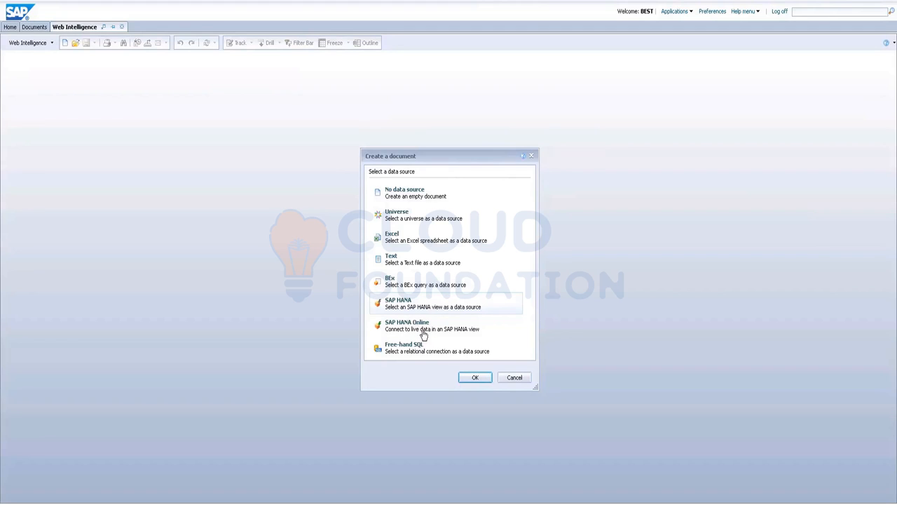
click(418, 220)
click(403, 284)
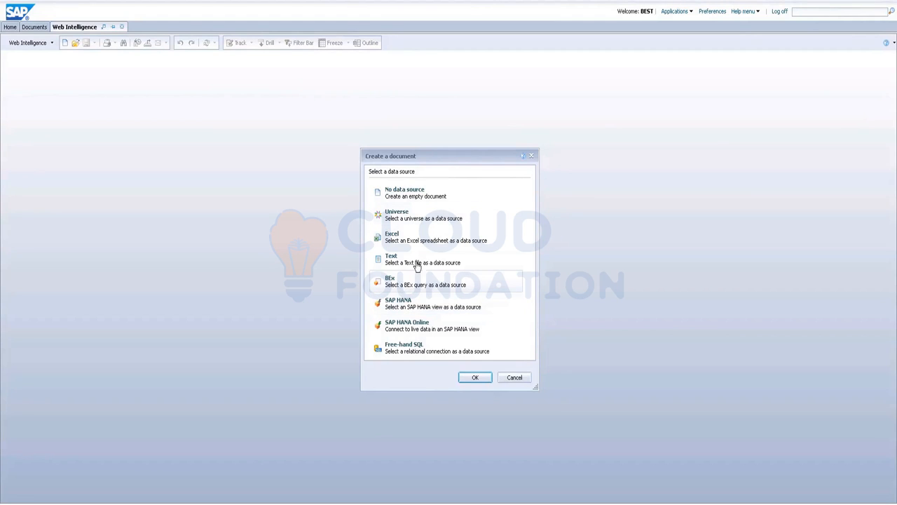
click(403, 218)
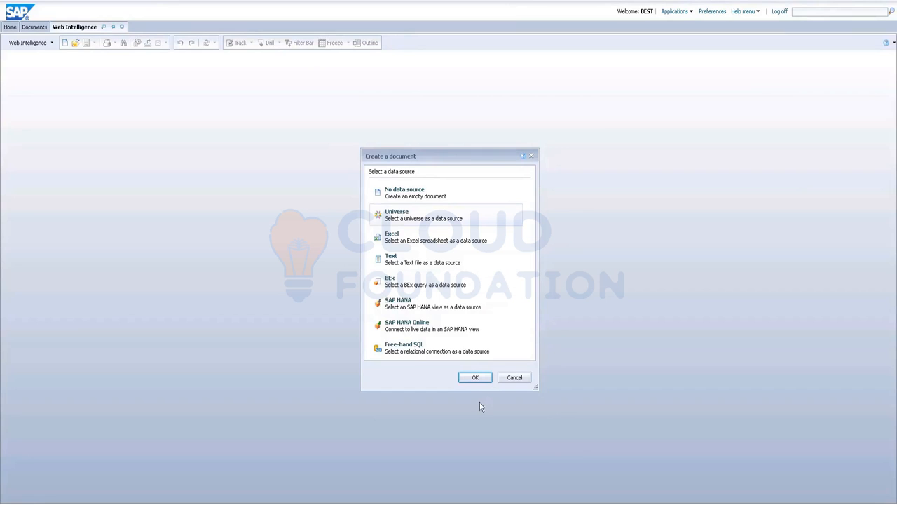
click(471, 377)
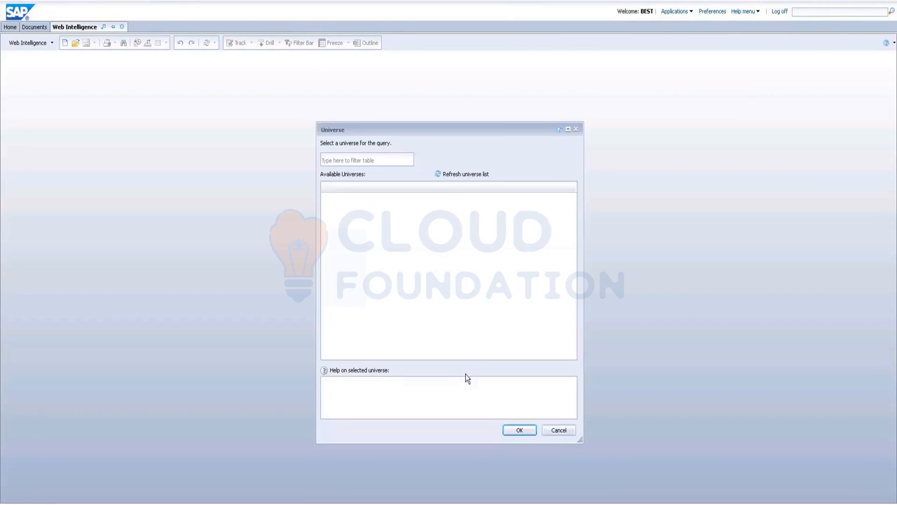
click(412, 197)
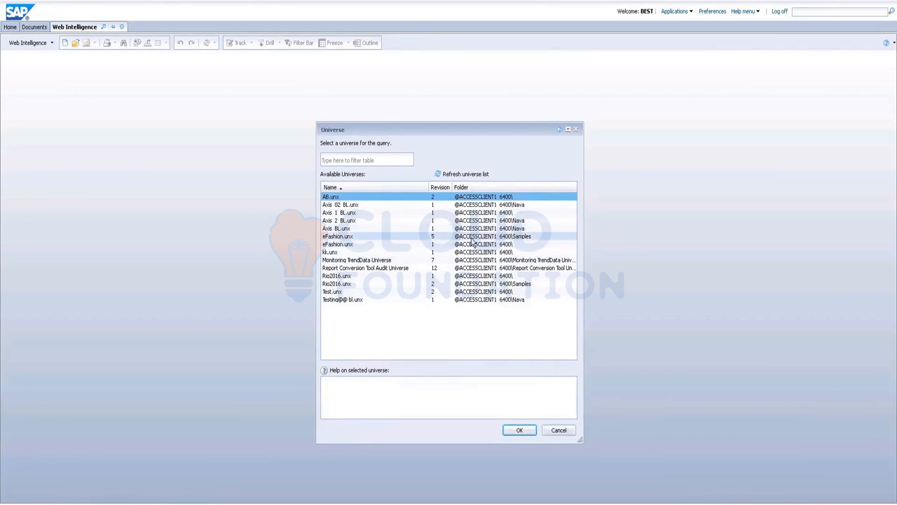
click(356, 245)
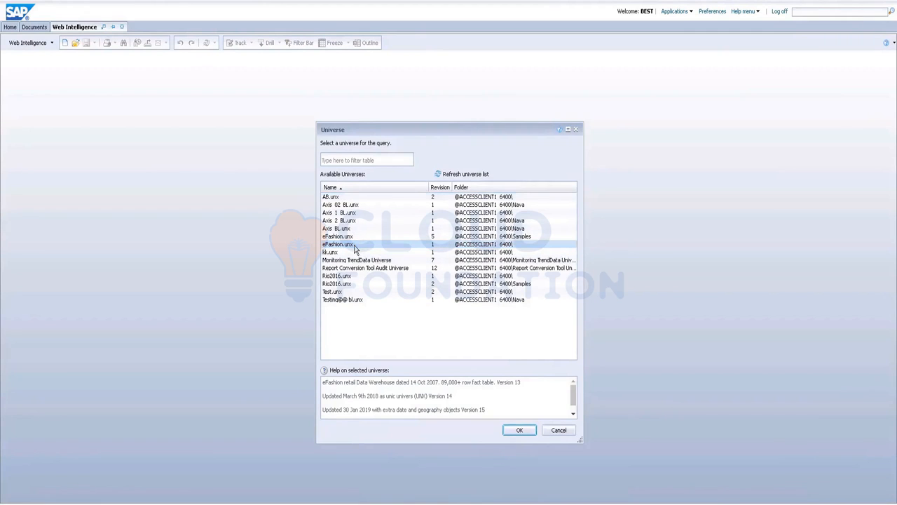
click(350, 245)
click(520, 431)
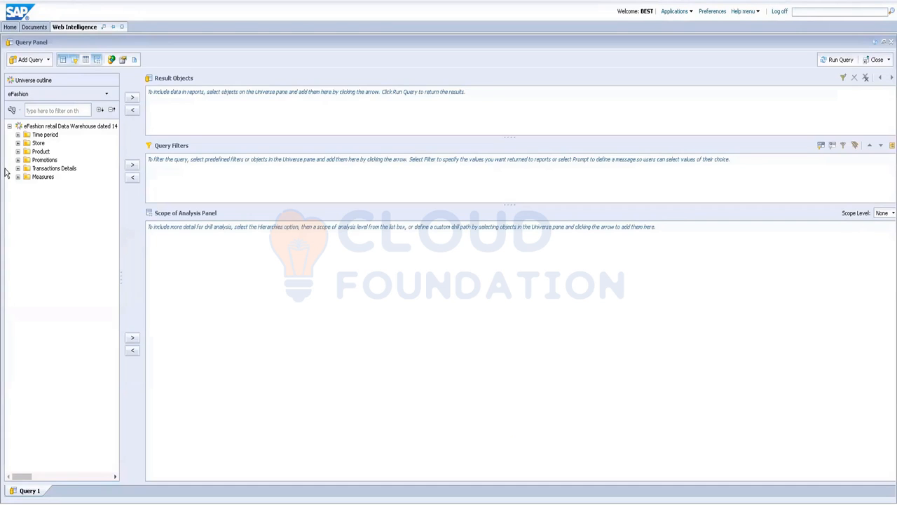
Add the Year dimension from the Time period folder to the result objects and run the query.
click(17, 134)
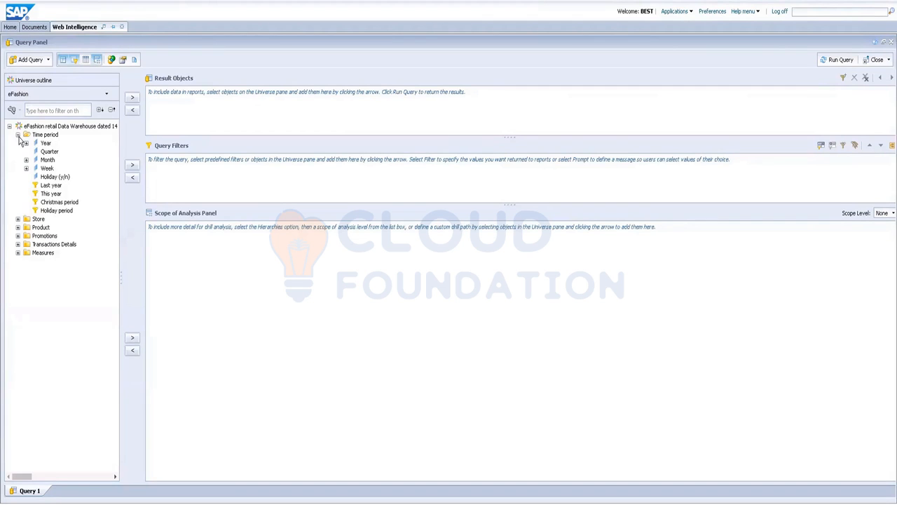
click(17, 134)
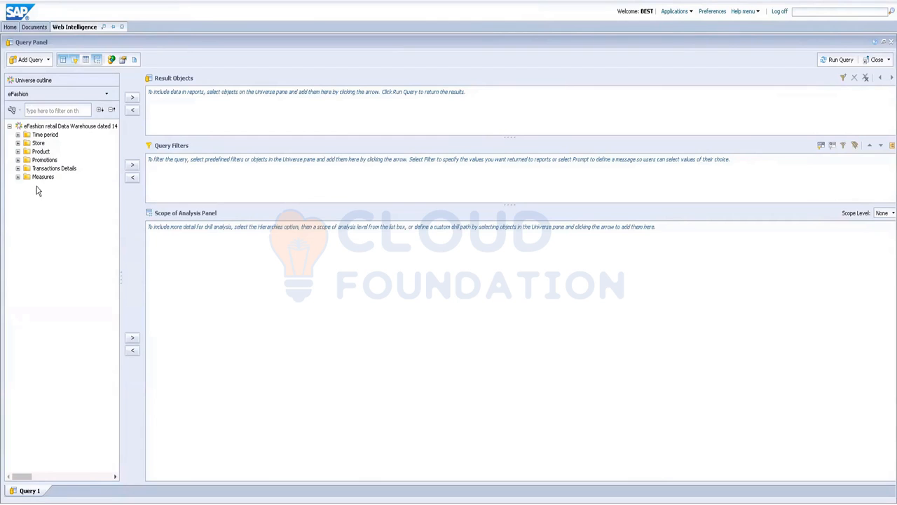
click(18, 134)
click(45, 143)
double_click(46, 143)
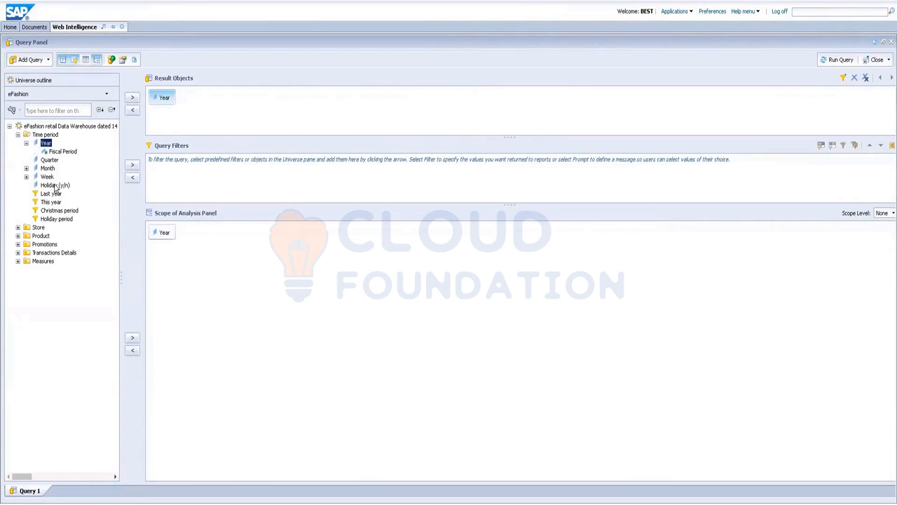
click(838, 60)
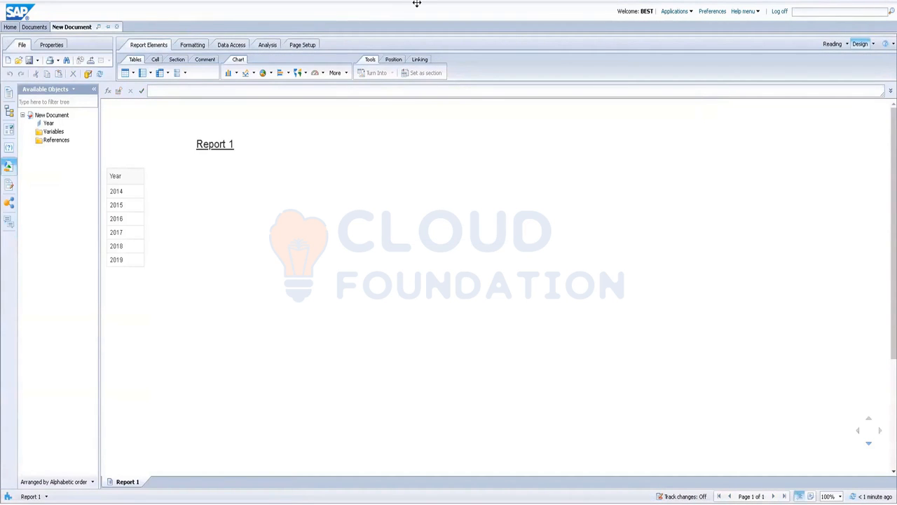
Review the save options and the export file types offered for Report 1, leaving the export without running it.
click(124, 190)
click(159, 274)
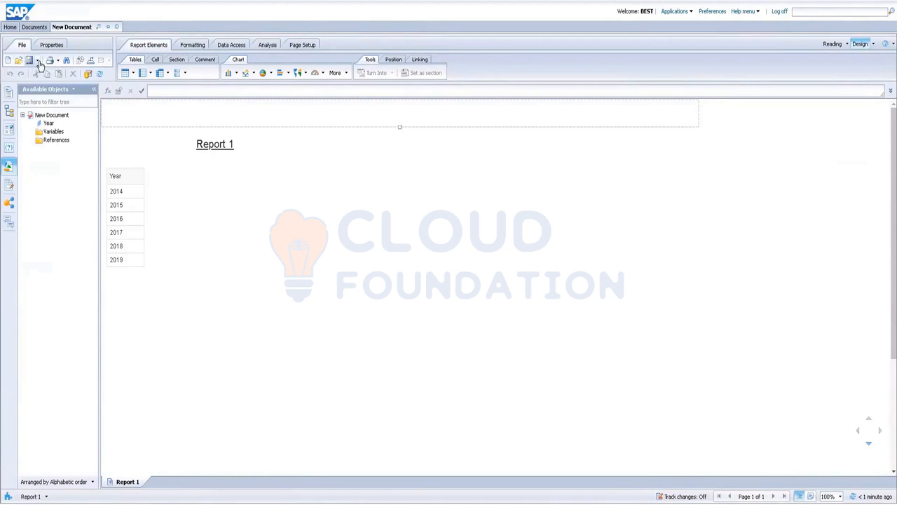
click(39, 63)
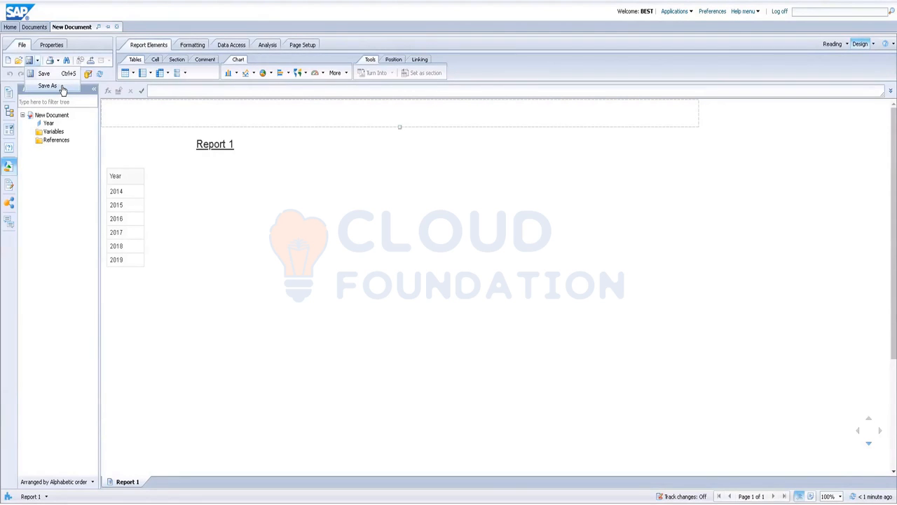
click(90, 63)
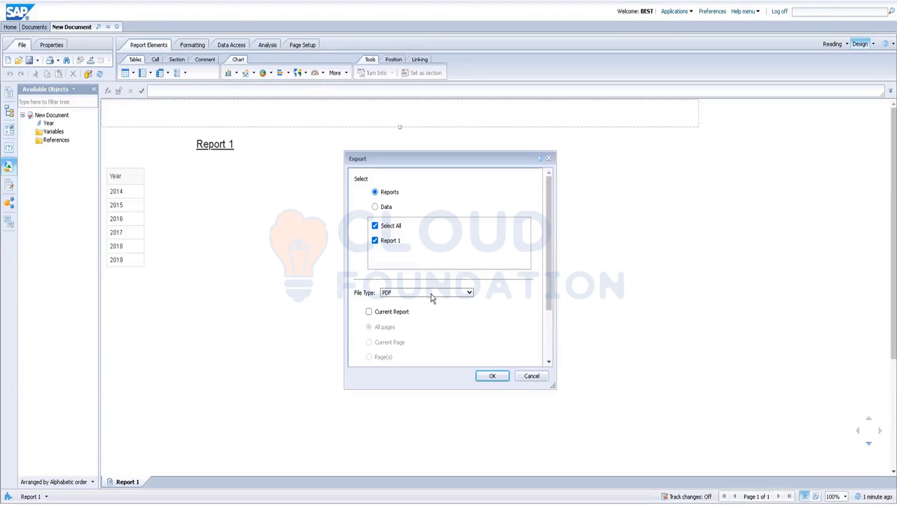
click(450, 296)
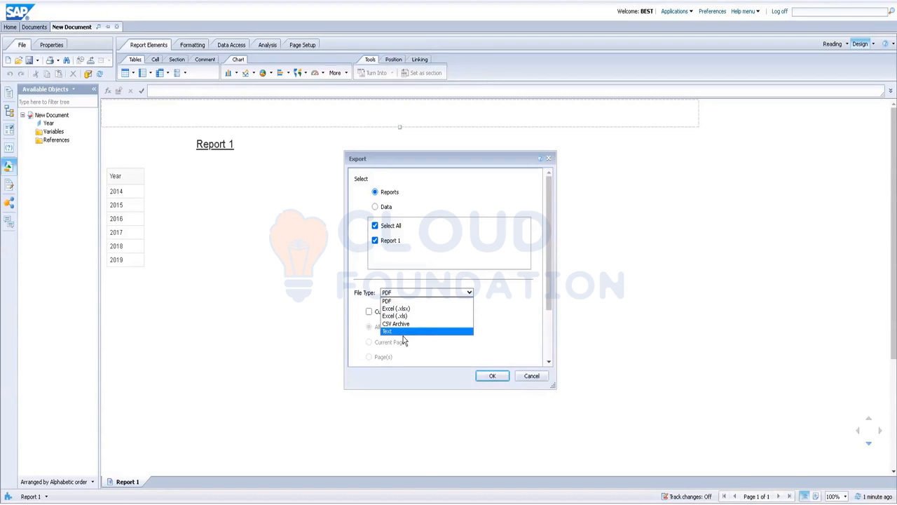
click(515, 319)
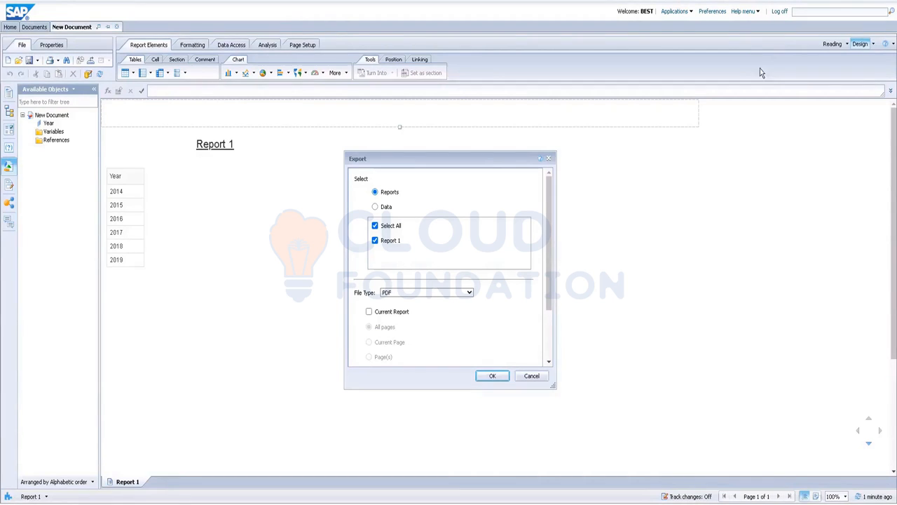
click(532, 376)
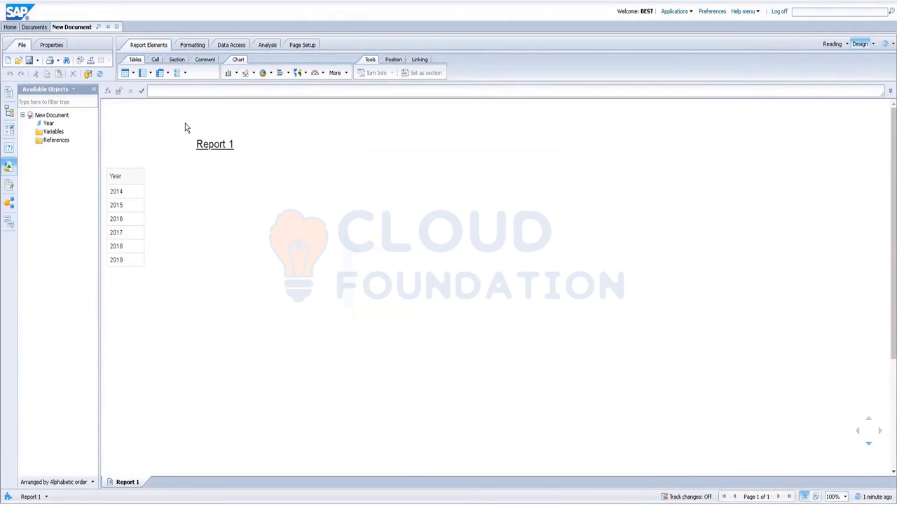
Look through the cell, comment and formatting tools available for designing the report.
click(156, 60)
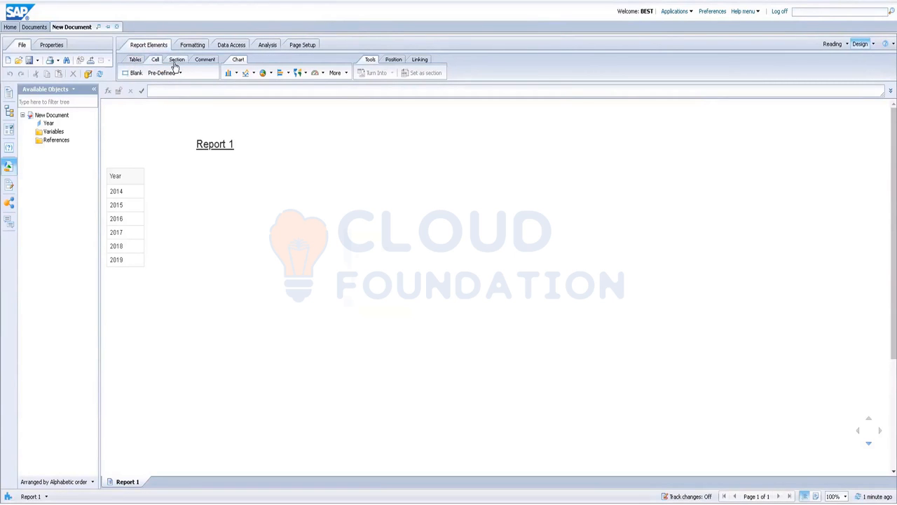
click(206, 60)
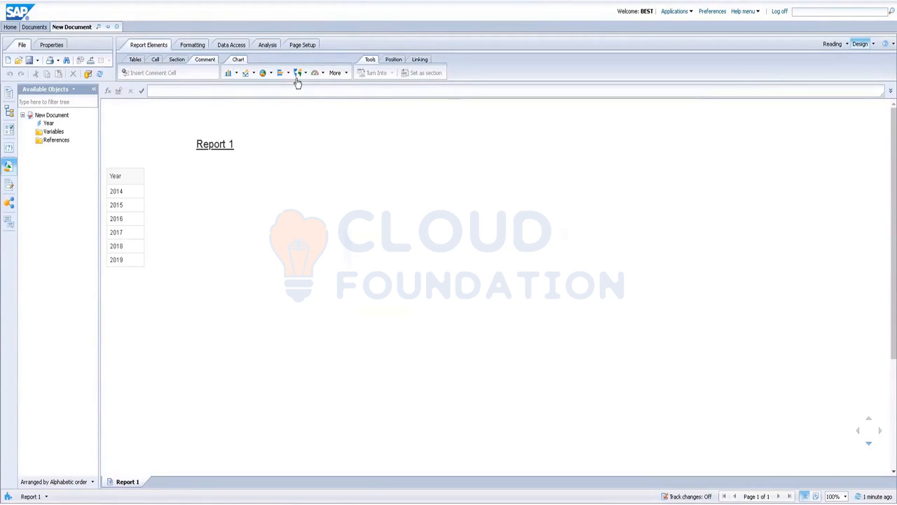
click(191, 46)
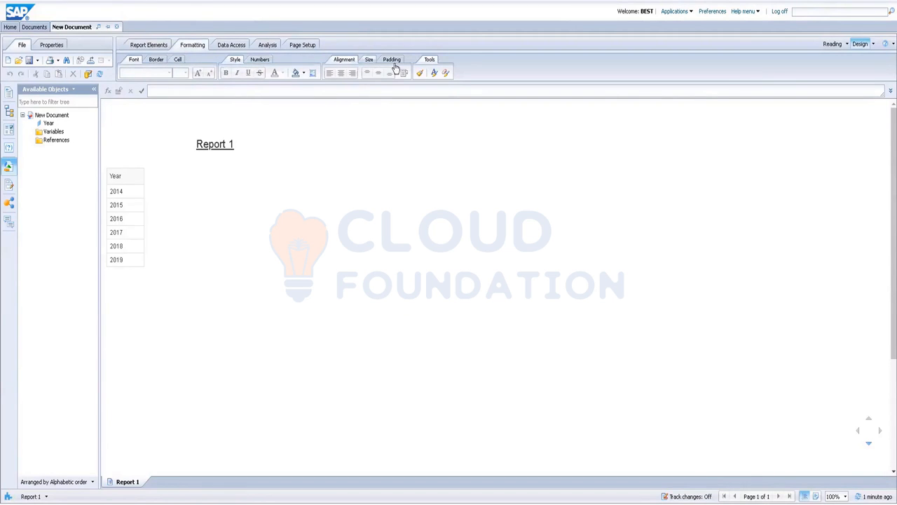
Edit the data provider's query to add the Sales revenue measure to the result objects and run it.
click(232, 45)
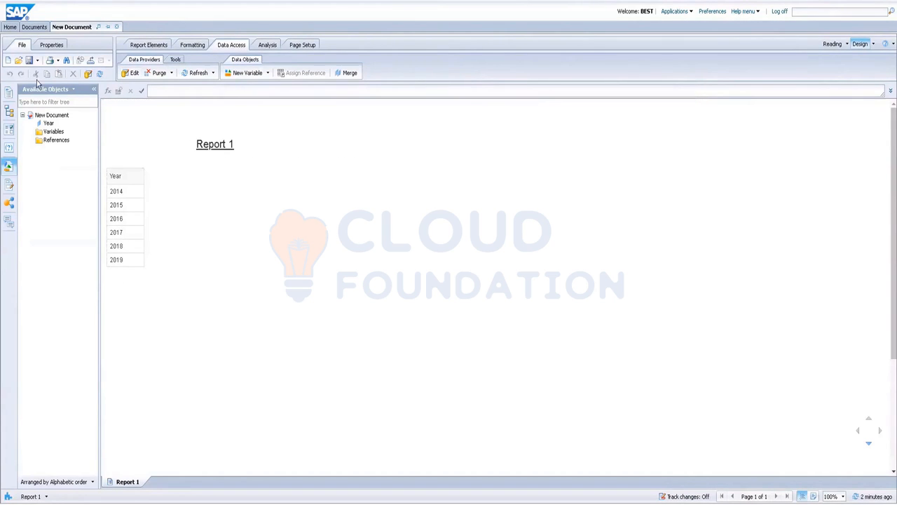
click(133, 74)
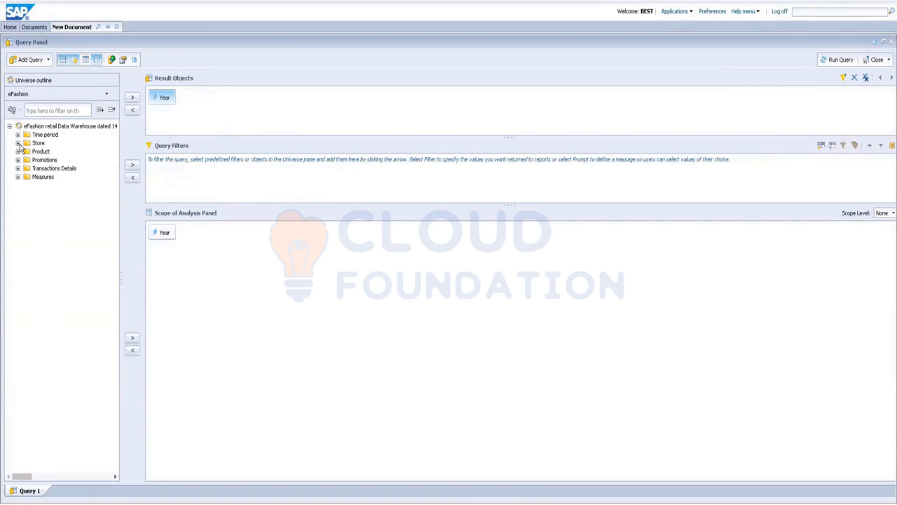
click(18, 177)
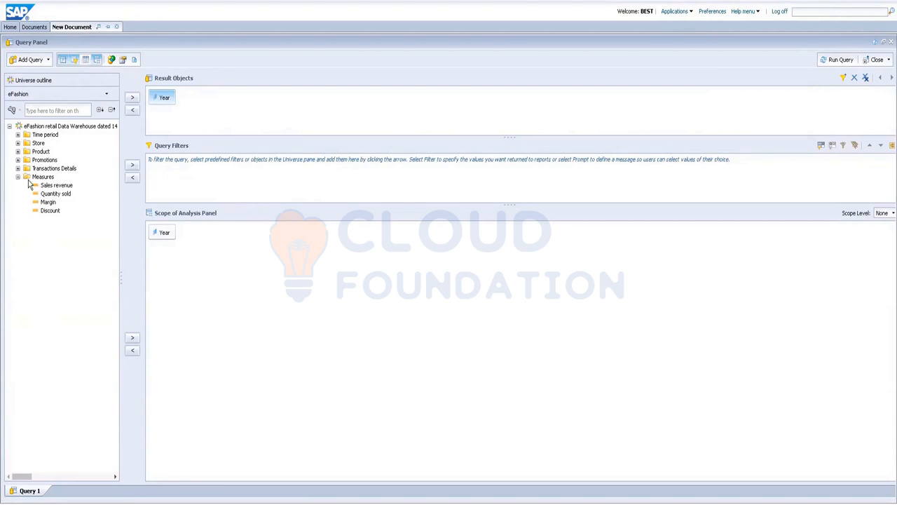
click(46, 186)
click(134, 99)
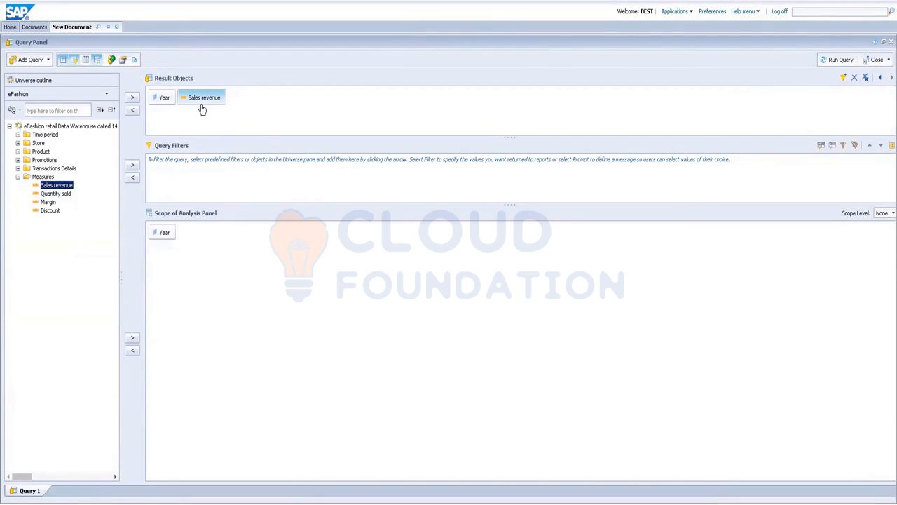
click(837, 60)
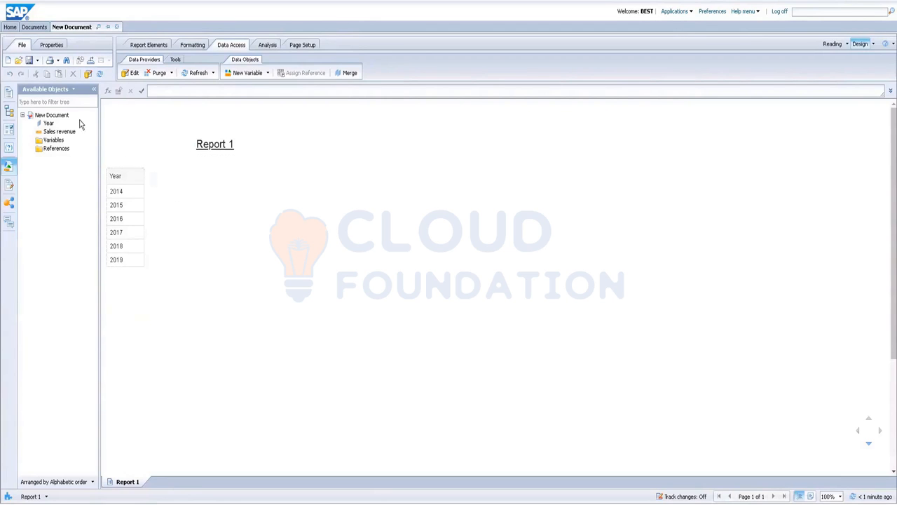
Add the Sales revenue object as a column after Year in the Report 1 table.
mouse_move(52, 133)
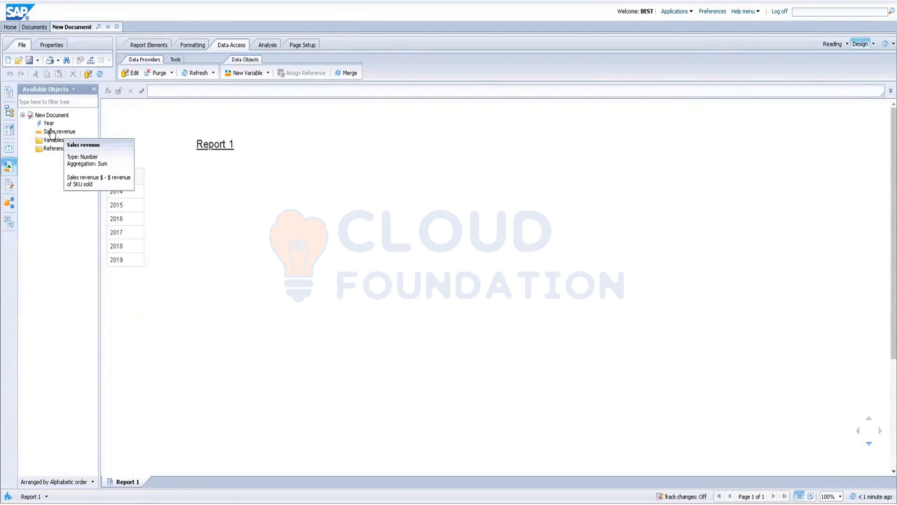
click(53, 133)
mouse_move(54, 135)
mouse_down()
mouse_move(106, 145)
mouse_move(140, 184)
mouse_move(218, 204)
mouse_move(432, 228)
mouse_move(262, 295)
mouse_move(746, 287)
mouse_move(462, 304)
mouse_move(570, 274)
mouse_move(410, 283)
mouse_move(554, 262)
mouse_move(436, 281)
mouse_move(643, 270)
mouse_move(296, 253)
mouse_move(173, 211)
mouse_move(146, 188)
mouse_move(175, 180)
mouse_move(169, 214)
mouse_move(156, 184)
mouse_move(142, 179)
mouse_move(156, 214)
mouse_move(142, 177)
mouse_move(172, 240)
mouse_move(152, 185)
mouse_move(138, 180)
mouse_up()
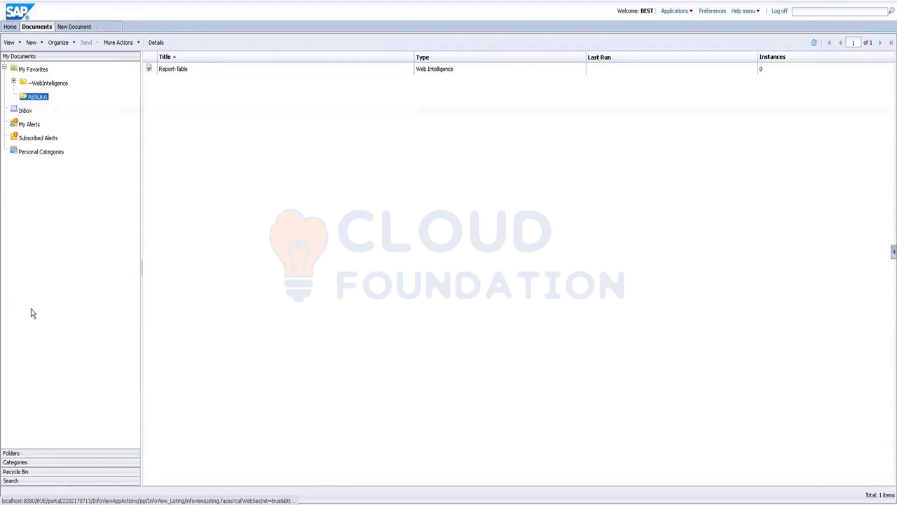
Open the VB Report Practice document from the public folder listed directly after Data Services.
click(11, 453)
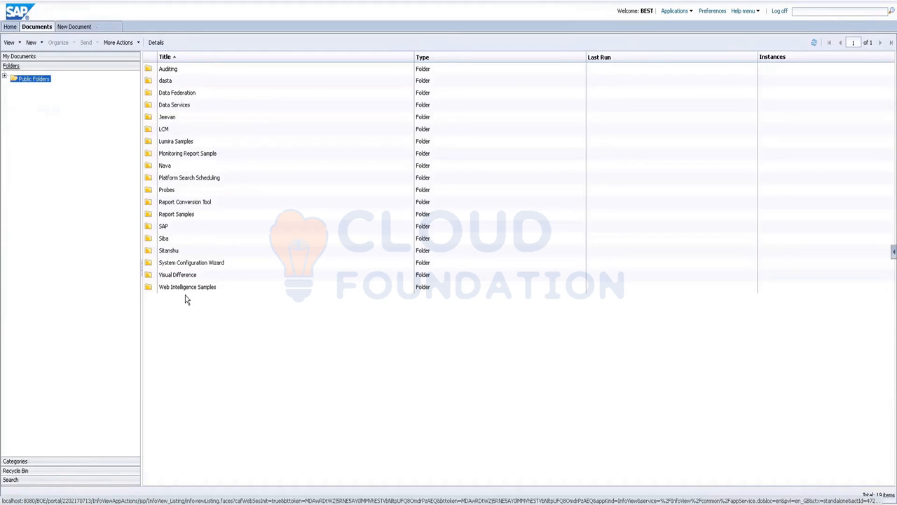
click(21, 56)
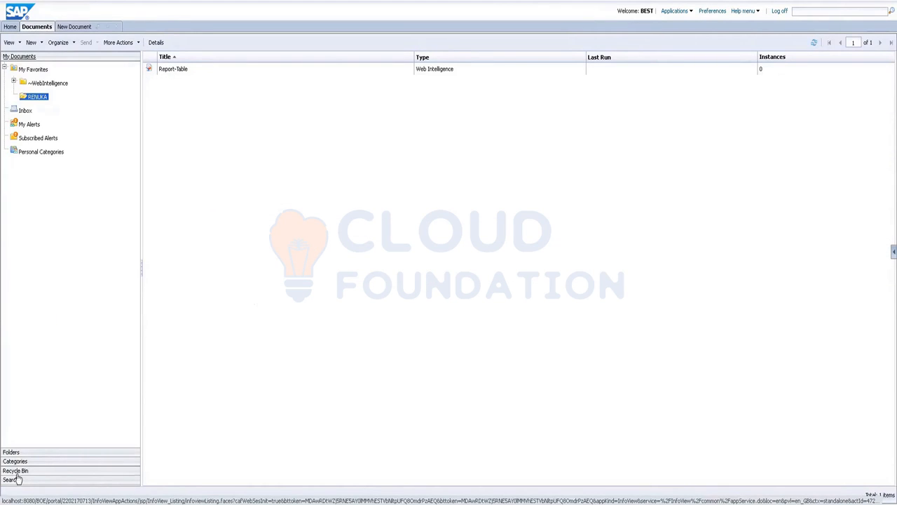
click(11, 453)
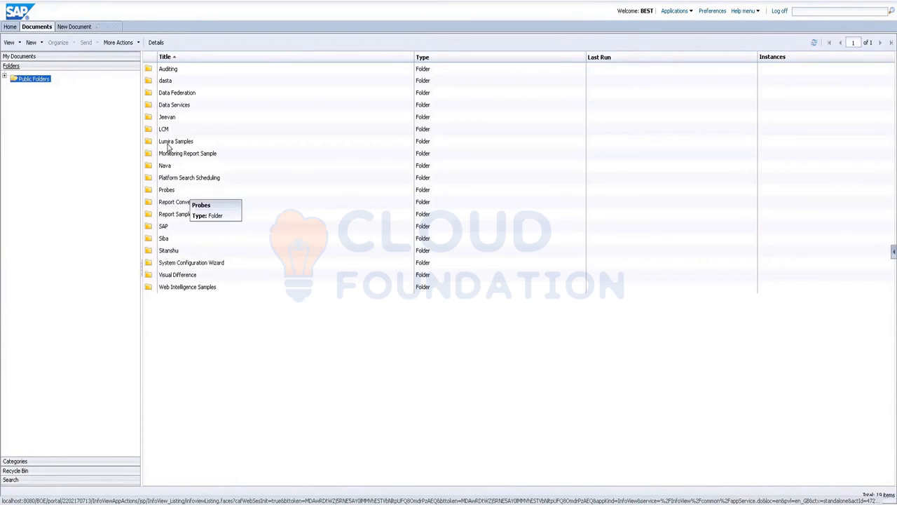
double_click(168, 118)
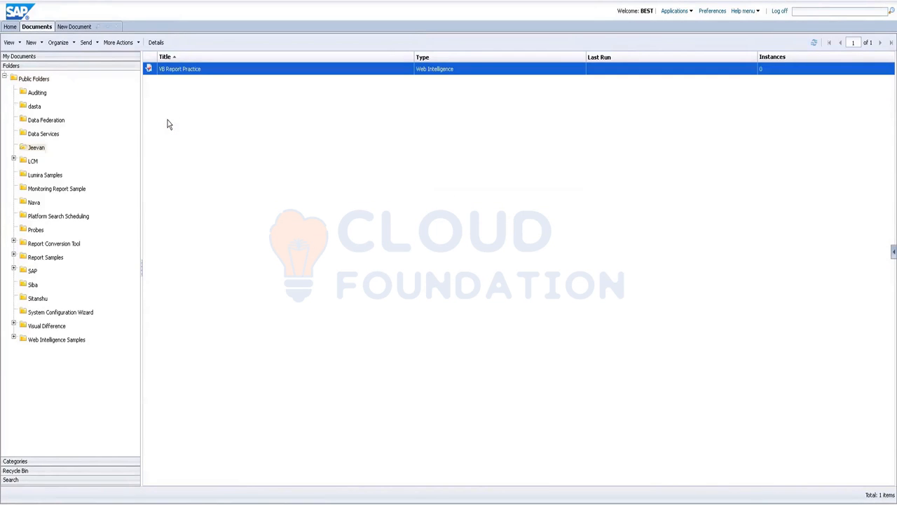
double_click(194, 70)
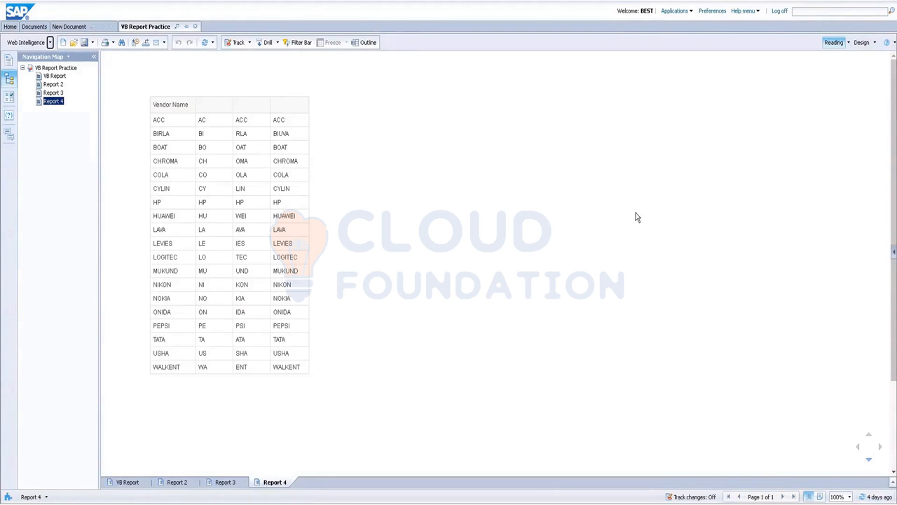
Refresh the VB Report Practice document and browse through Report 3 and Report 2 to VB Report.
click(205, 44)
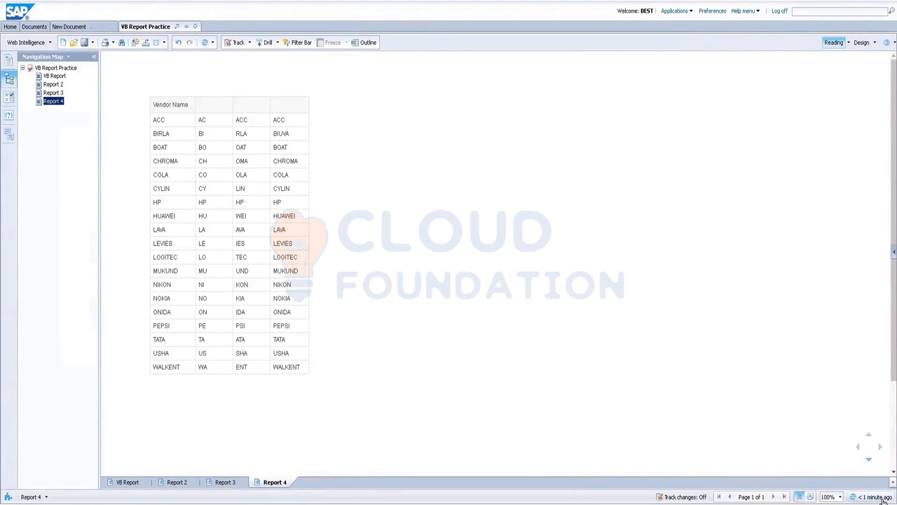
click(217, 483)
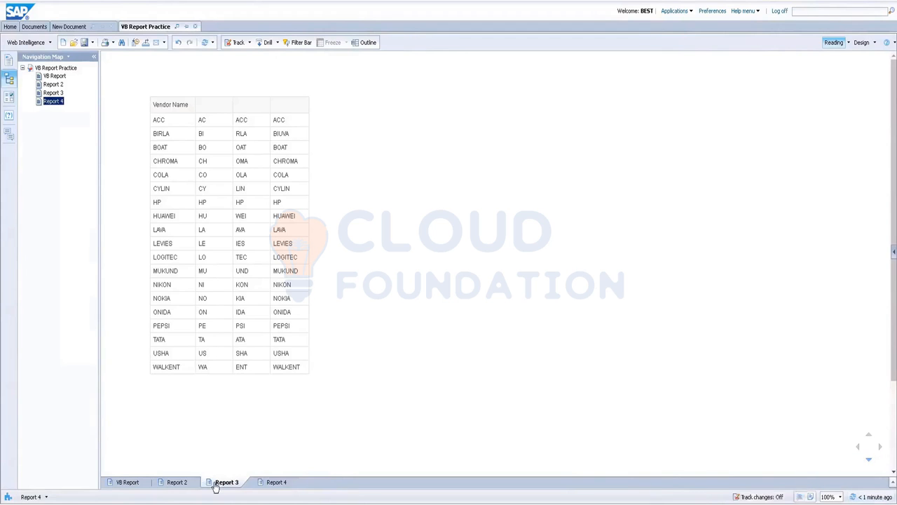
click(176, 483)
click(126, 482)
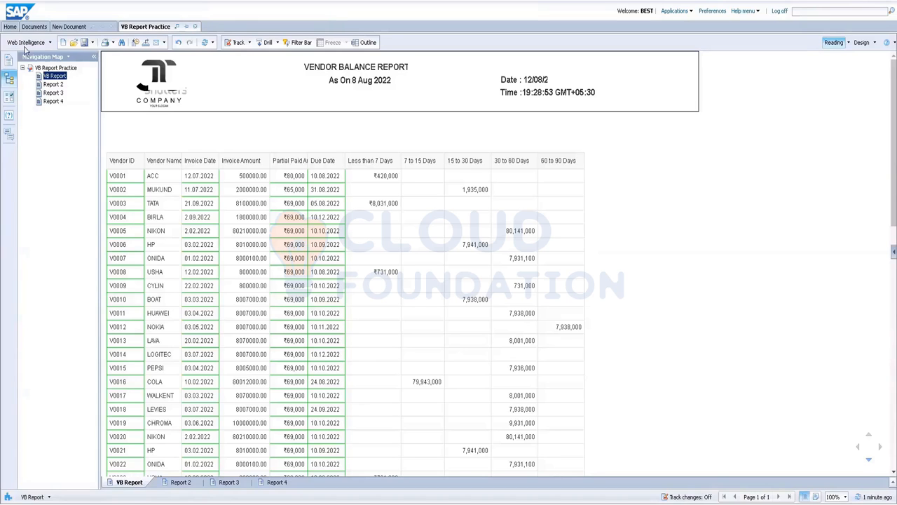
Save a copy as "VB Report Practice - Activity 1" in the personal subfolder below ~WebIntelligence in the Favorites Folder.
click(93, 44)
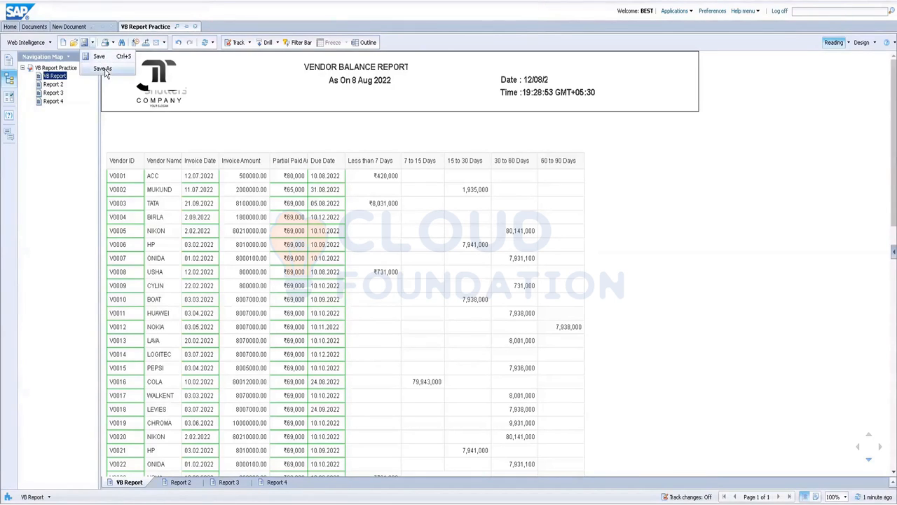
click(104, 70)
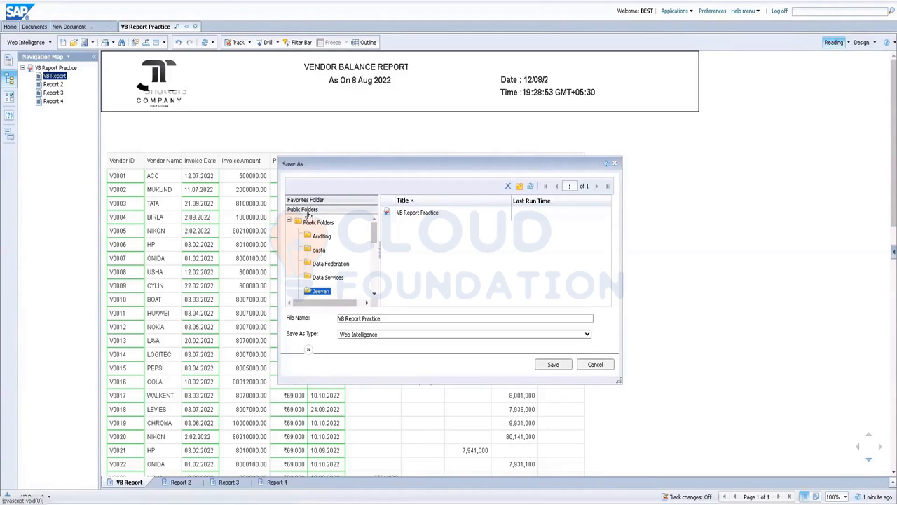
click(313, 201)
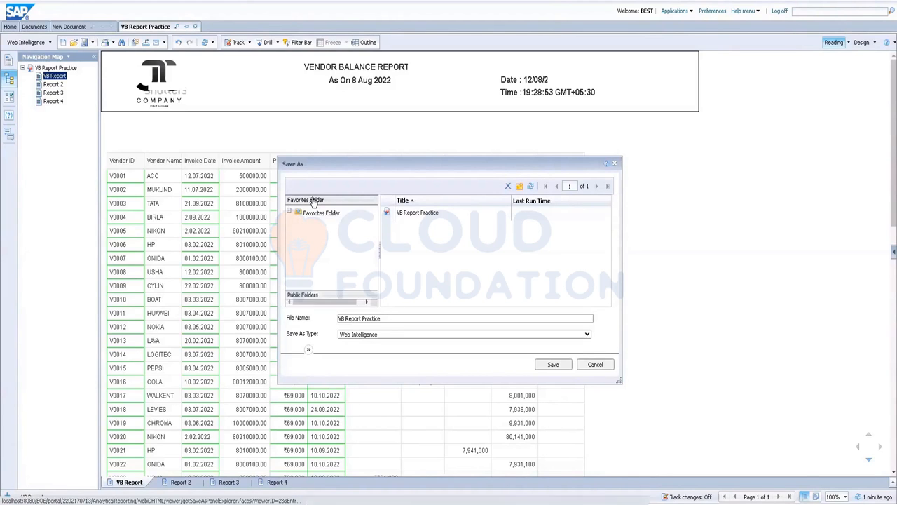
click(316, 212)
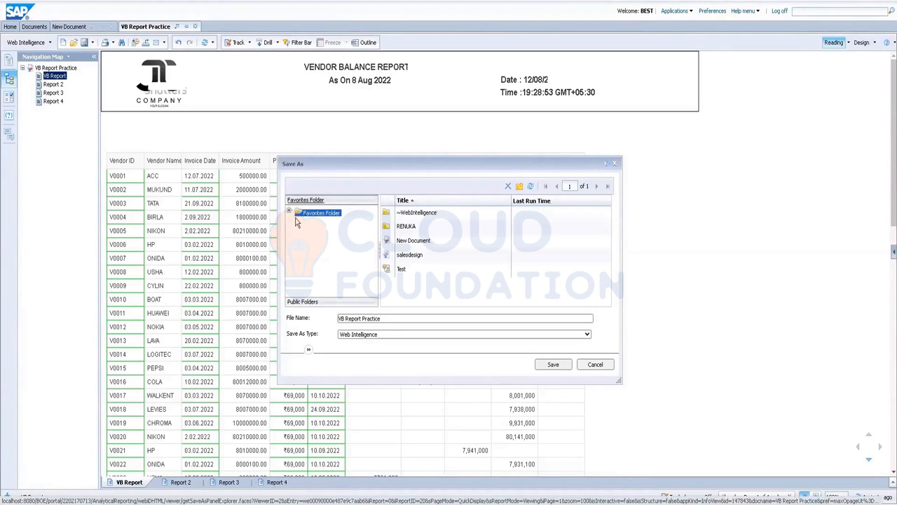
click(288, 210)
click(321, 240)
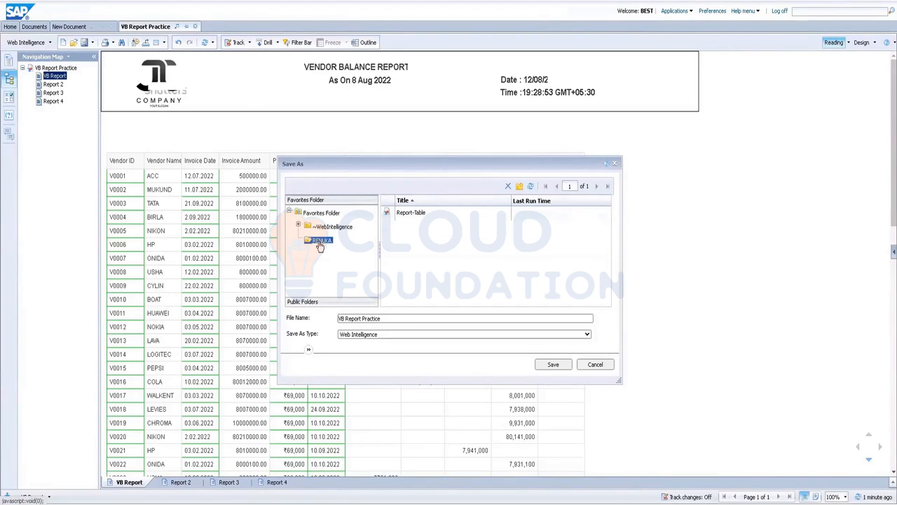
click(383, 319)
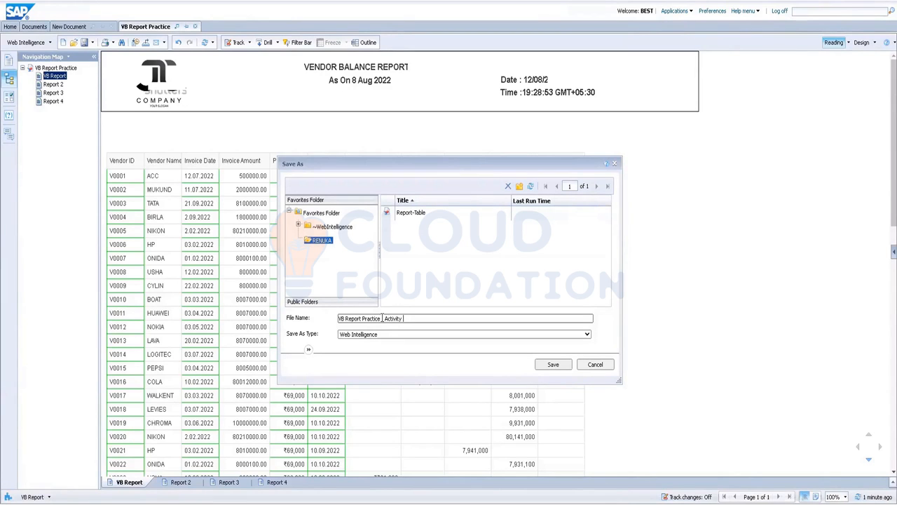
text(-)
click(553, 365)
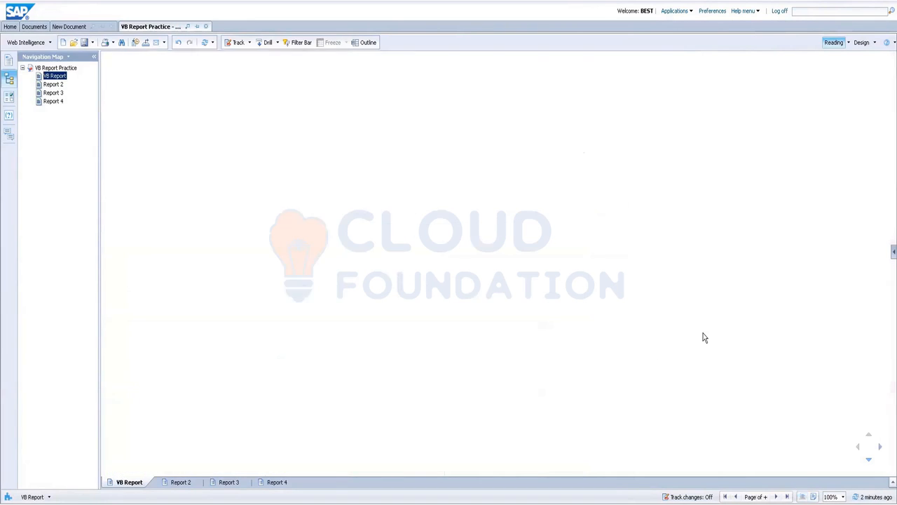
Close the VB Report Practice copy and the New Document, returning to the document list.
click(205, 26)
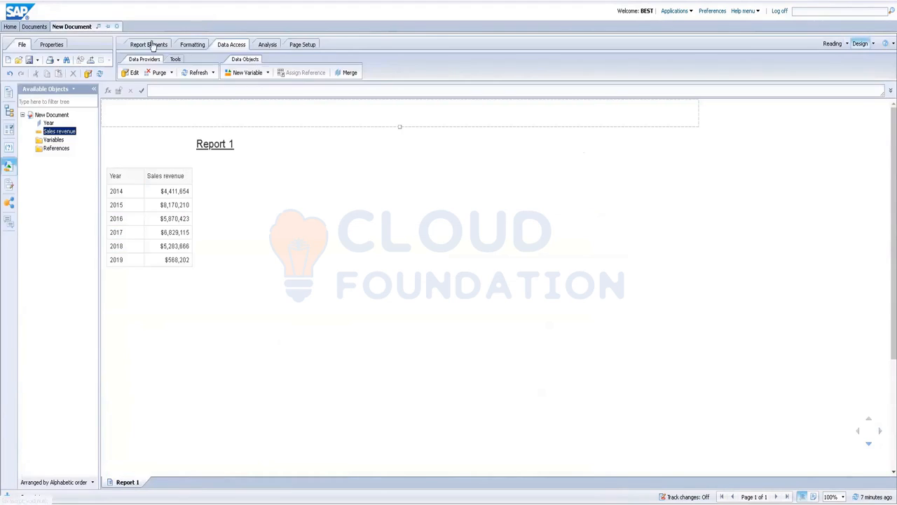
click(117, 27)
click(497, 42)
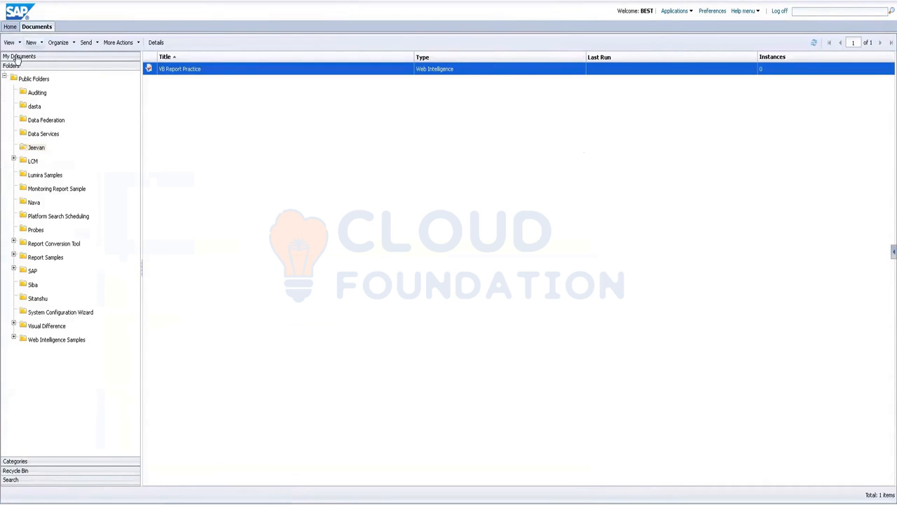
Open VB Report Practice - Activity 1 from the personal My Favorites subfolder to check the saved copy, and close it.
click(24, 57)
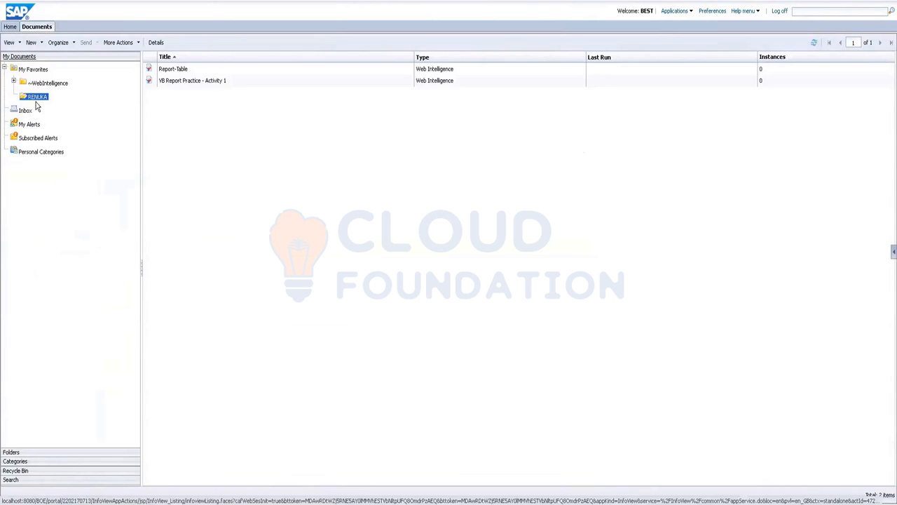
click(37, 98)
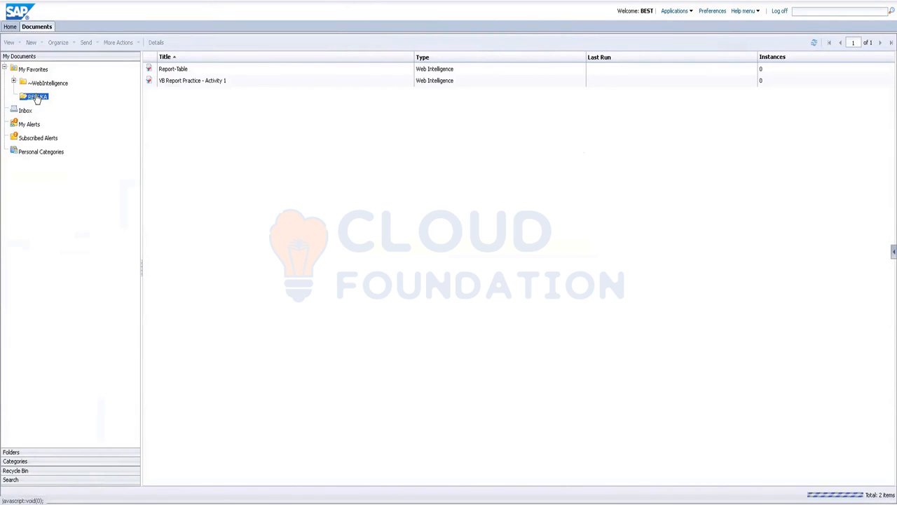
click(178, 84)
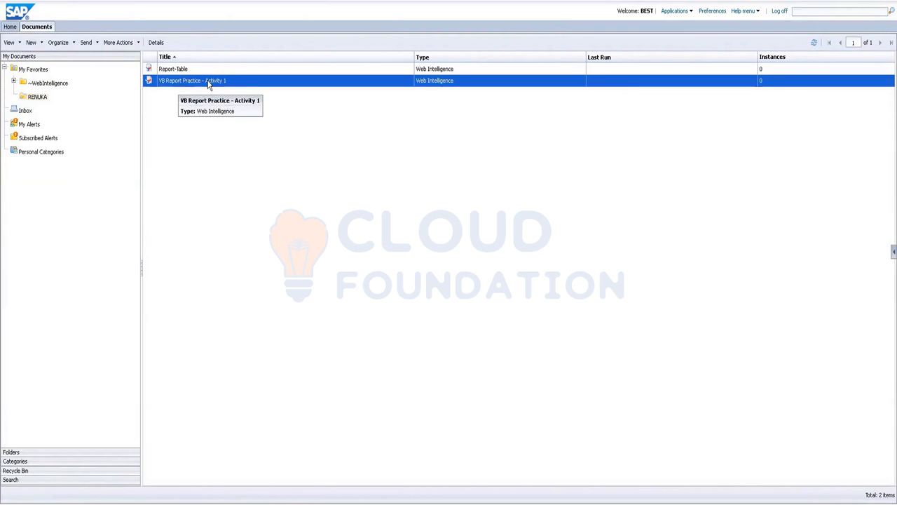
double_click(208, 83)
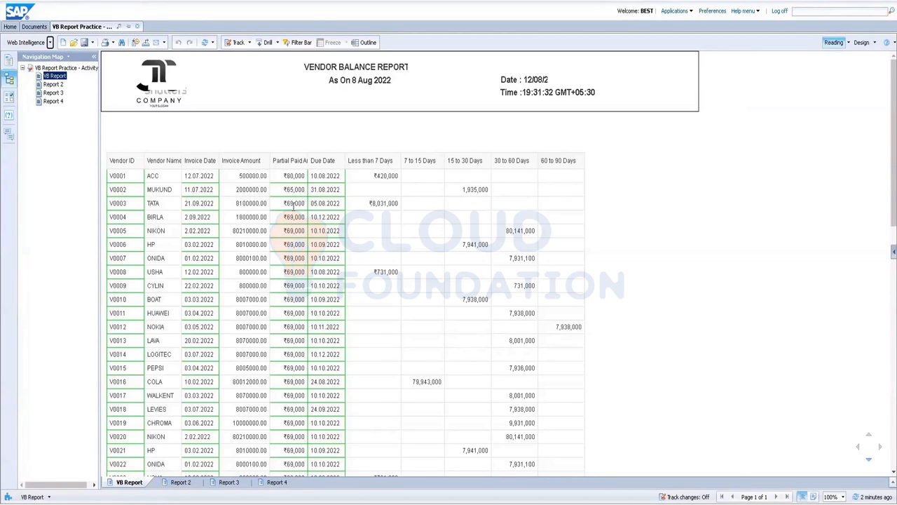
click(138, 27)
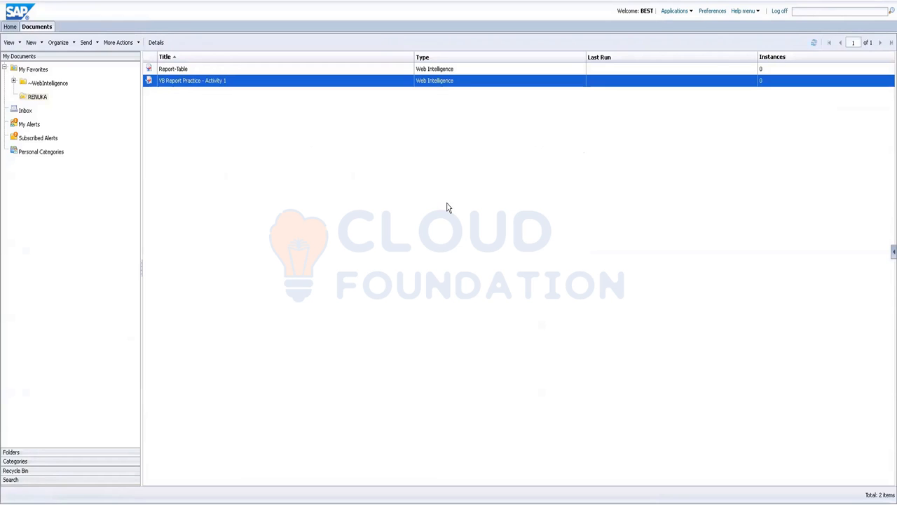